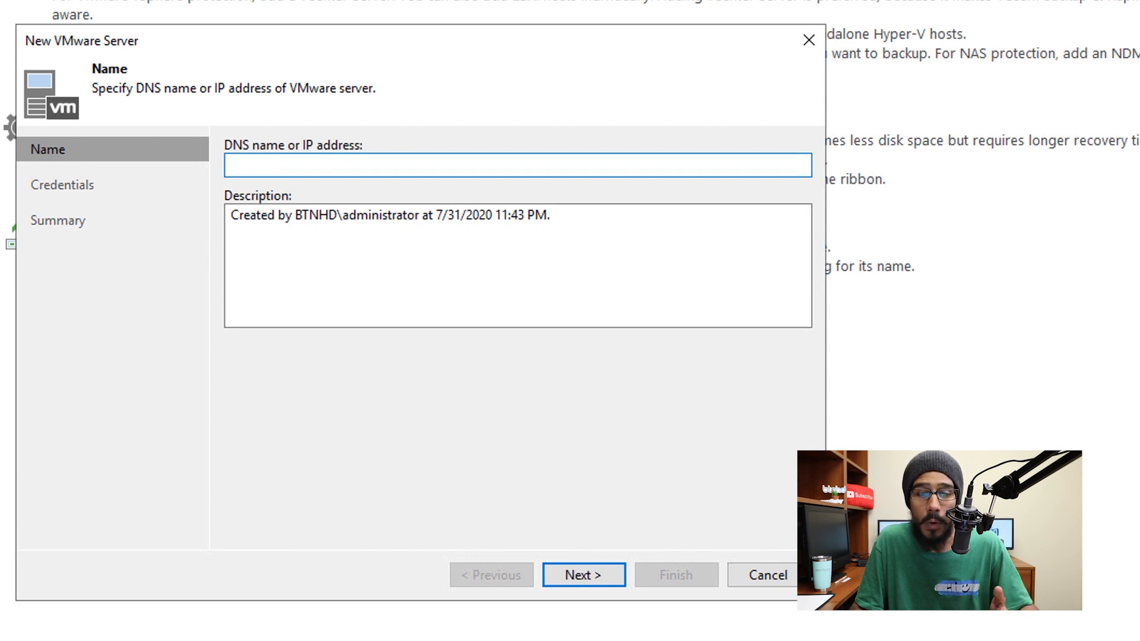
Add the VMware vCenter server vcsa.btnhd.edu on port 443 with administrator credentials and select it in the inventory
type("vcsa.btnhd.edu")
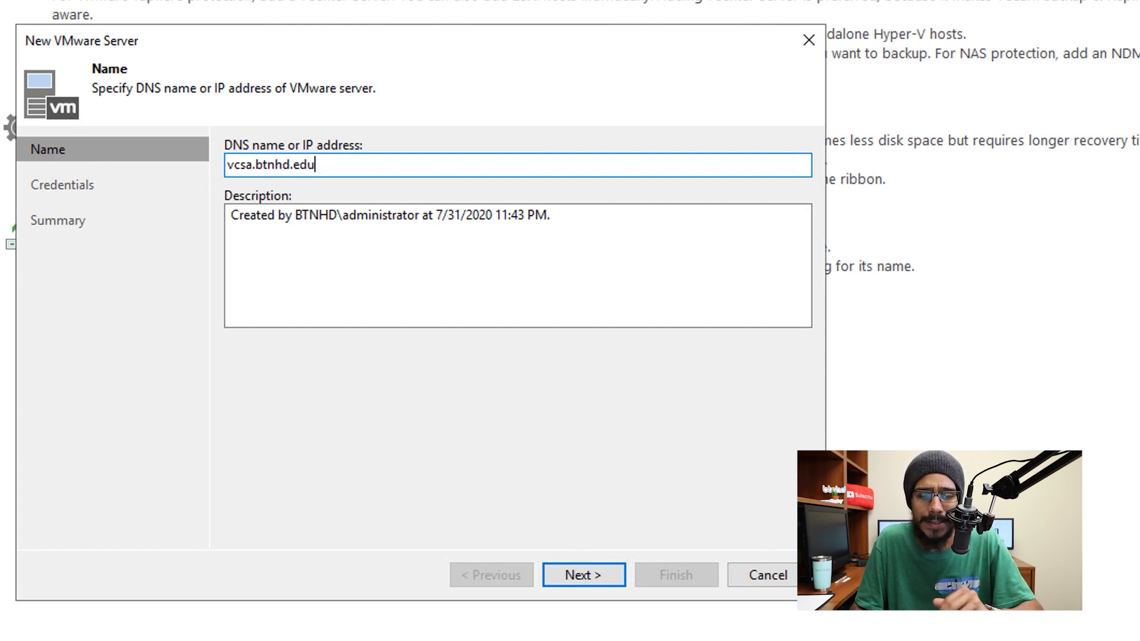
key("Return")
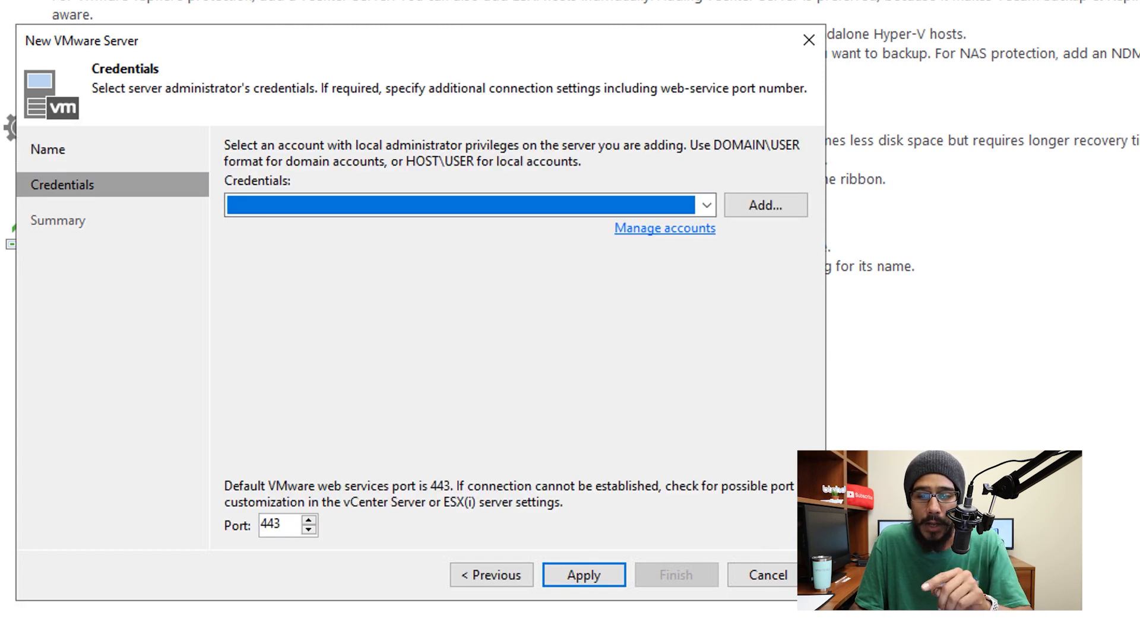
left_click(766, 205)
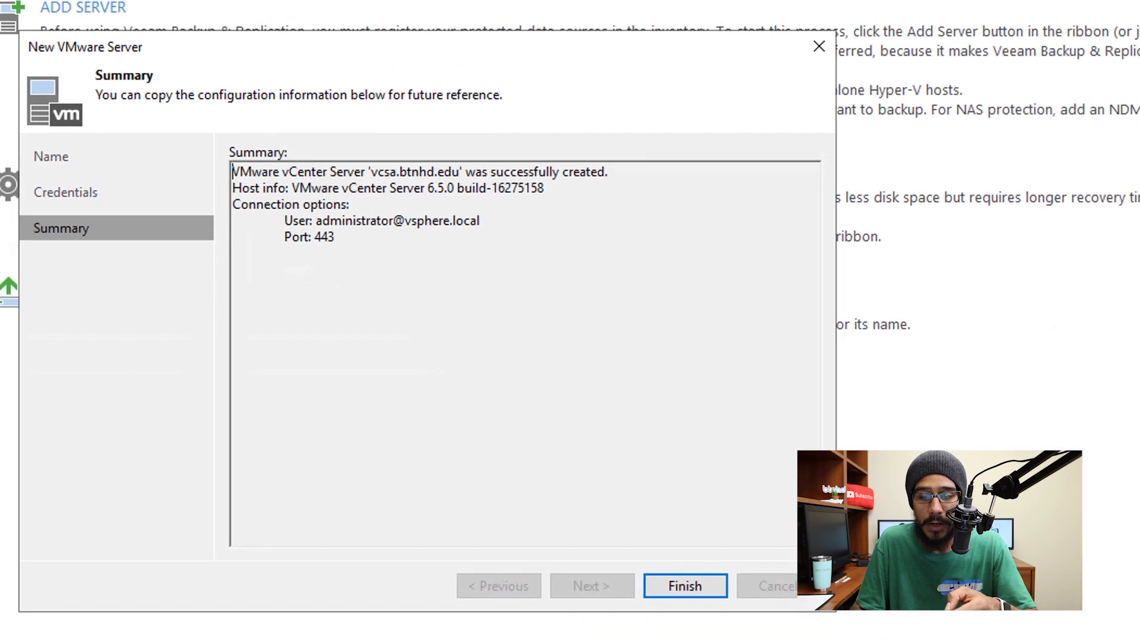
key("Return")
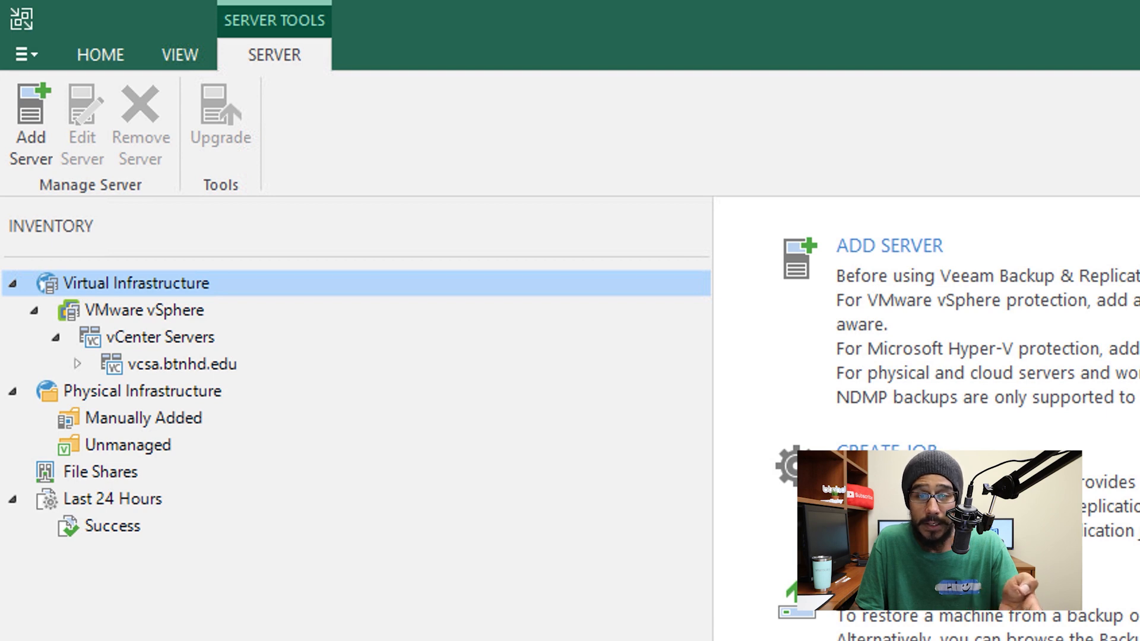
left_click(183, 365)
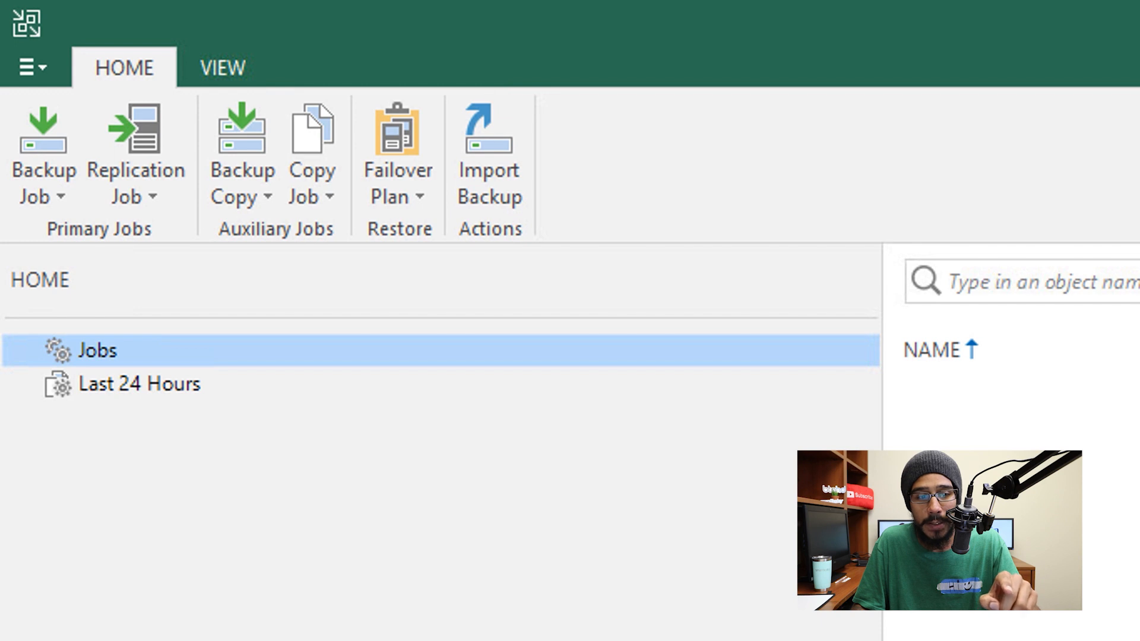
Start a new virtual machine backup job named vm weekly backup
left_click(44, 156)
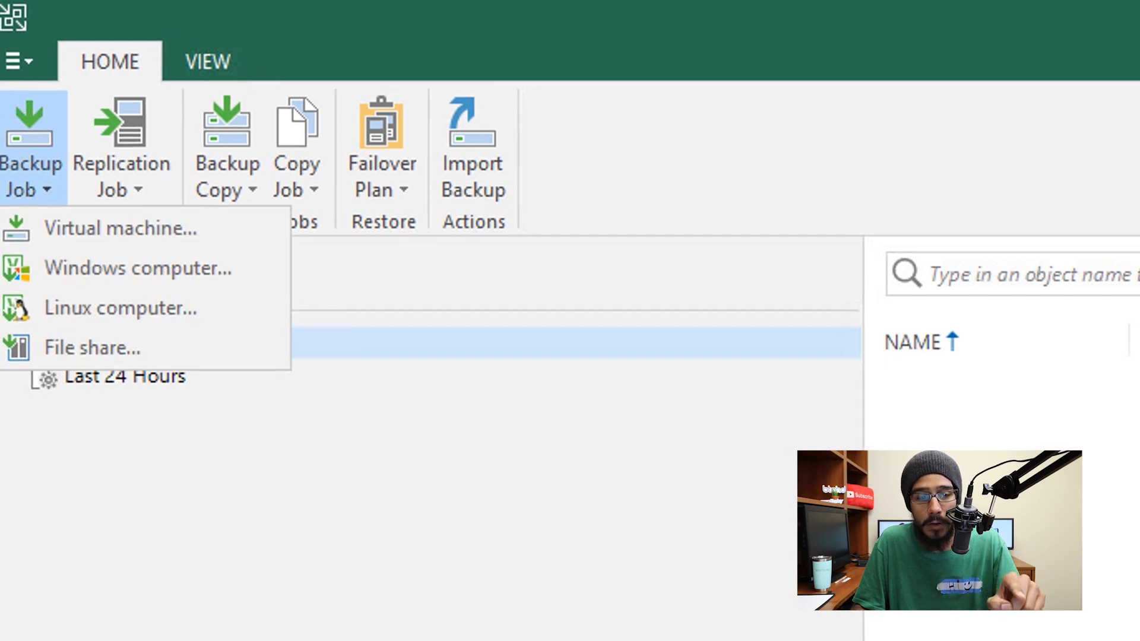
left_click(135, 236)
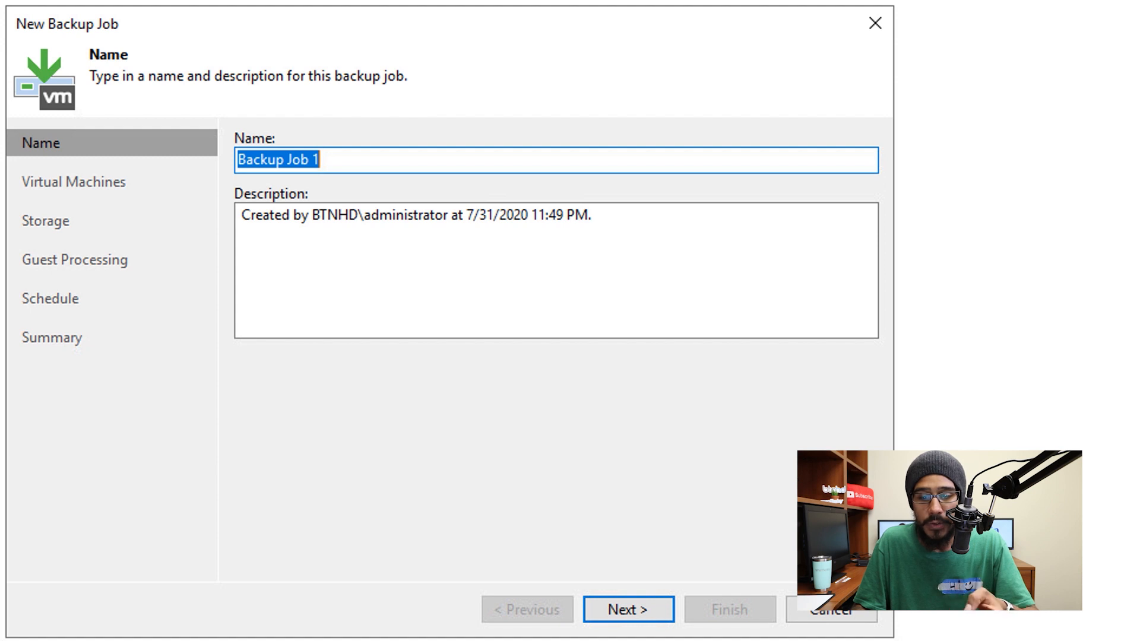
key("Return")
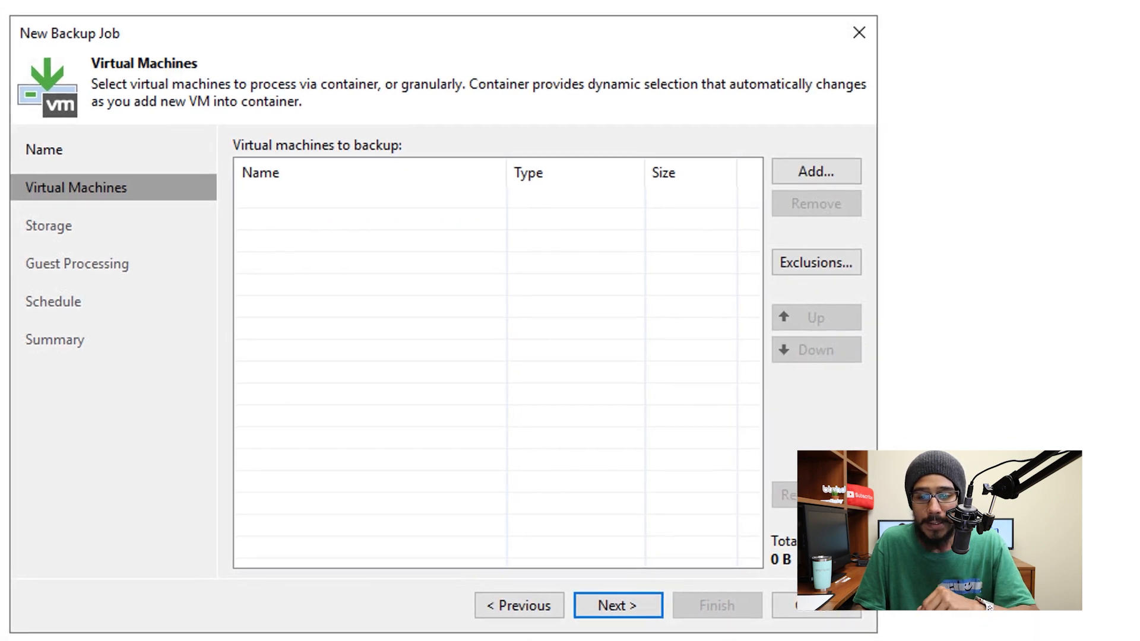
Add the virtual machines vSCCM.btnhd.edu, vMDT.btnhd.edu, Windows10v1803_SCCM and vcsa.btnhd.edu to the backup job
left_click(817, 171)
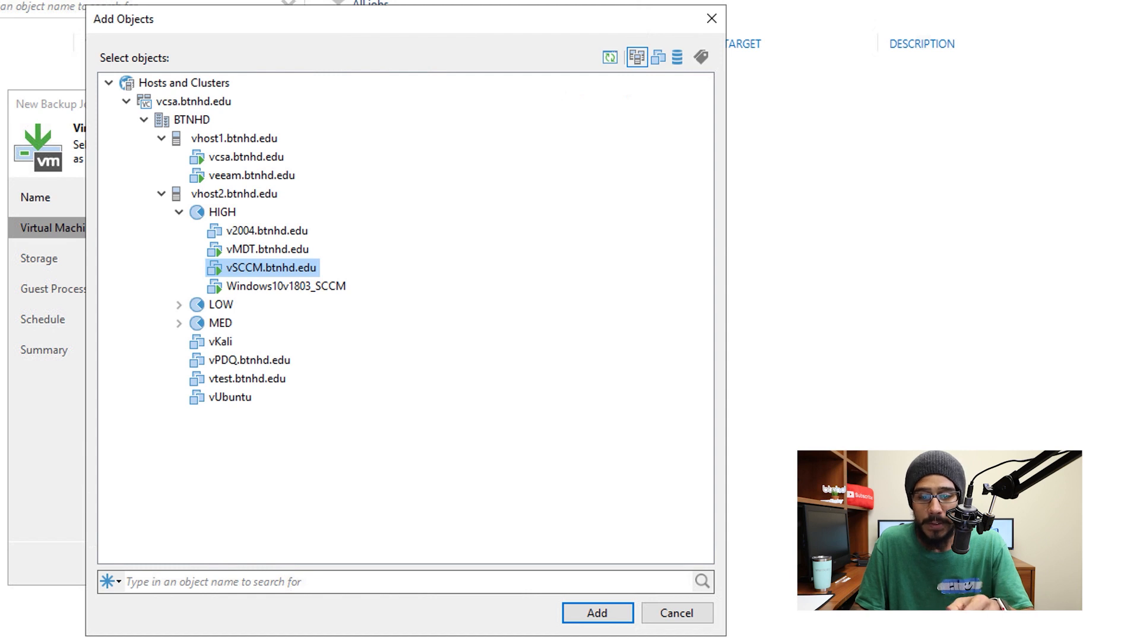
key("Return")
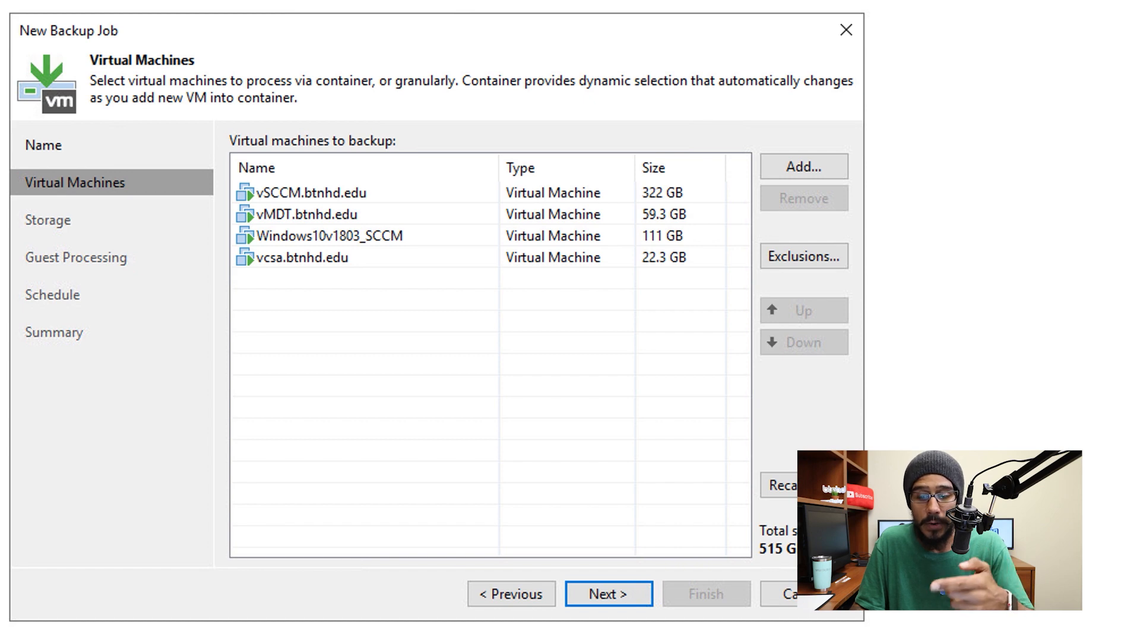
key("Return")
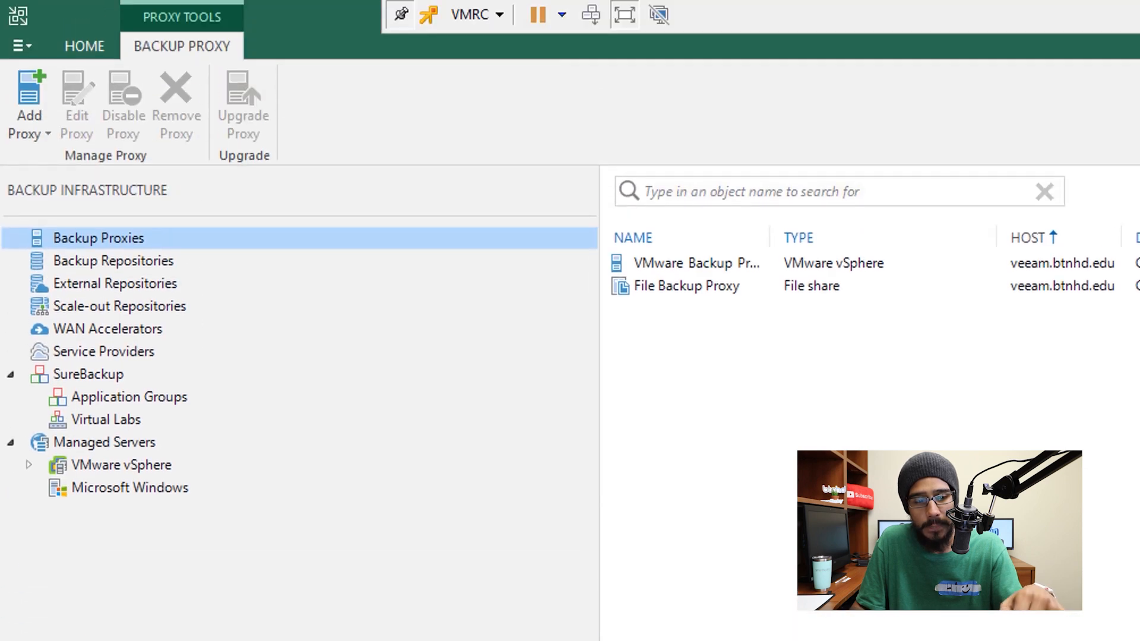
Start a new direct attached Microsoft Windows backup repository named vmBackup
left_click(113, 261)
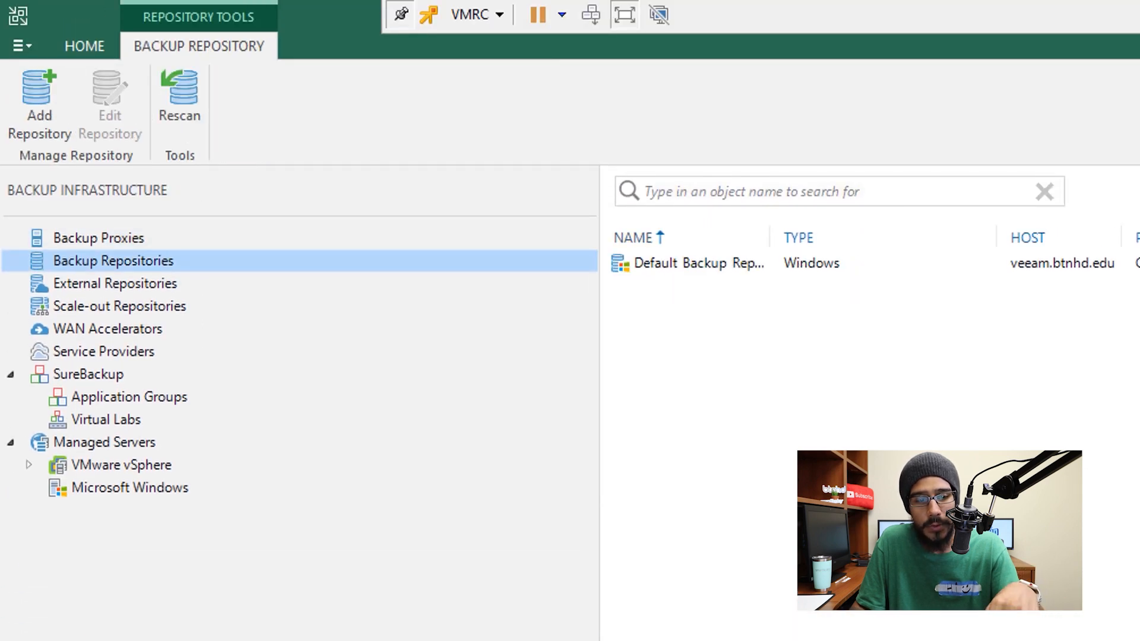
right_click(171, 260)
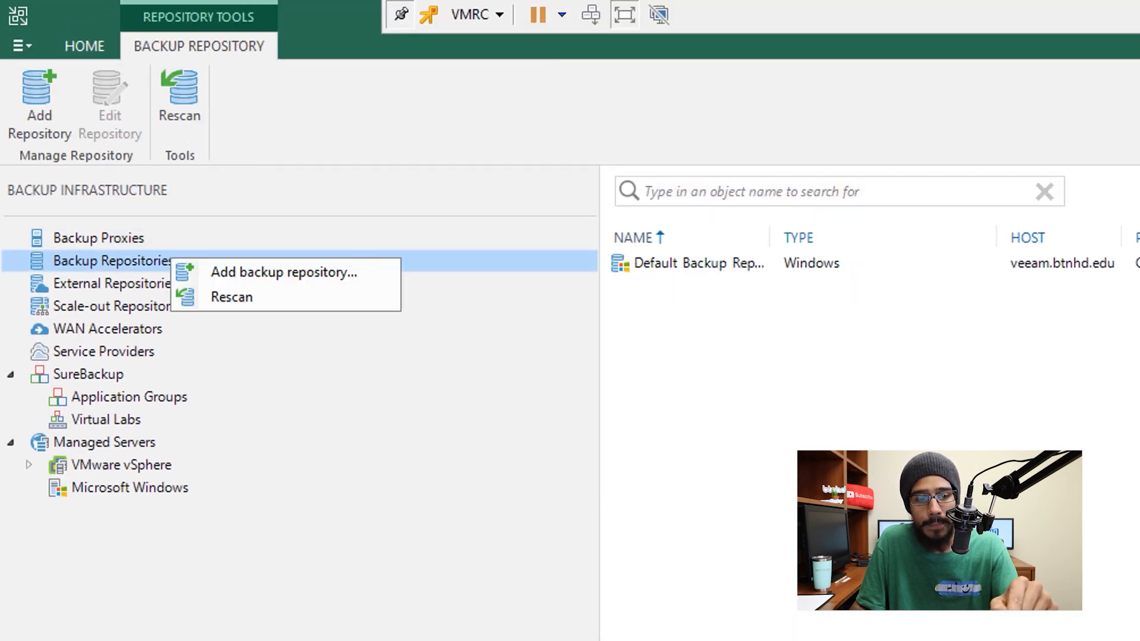
left_click(284, 272)
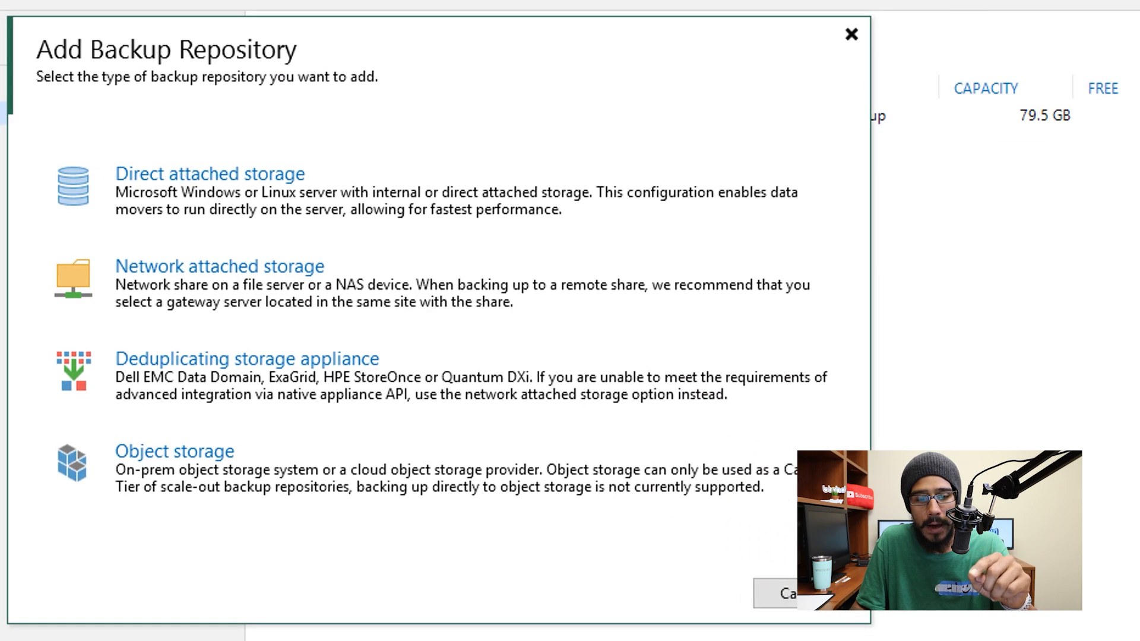
left_click(209, 175)
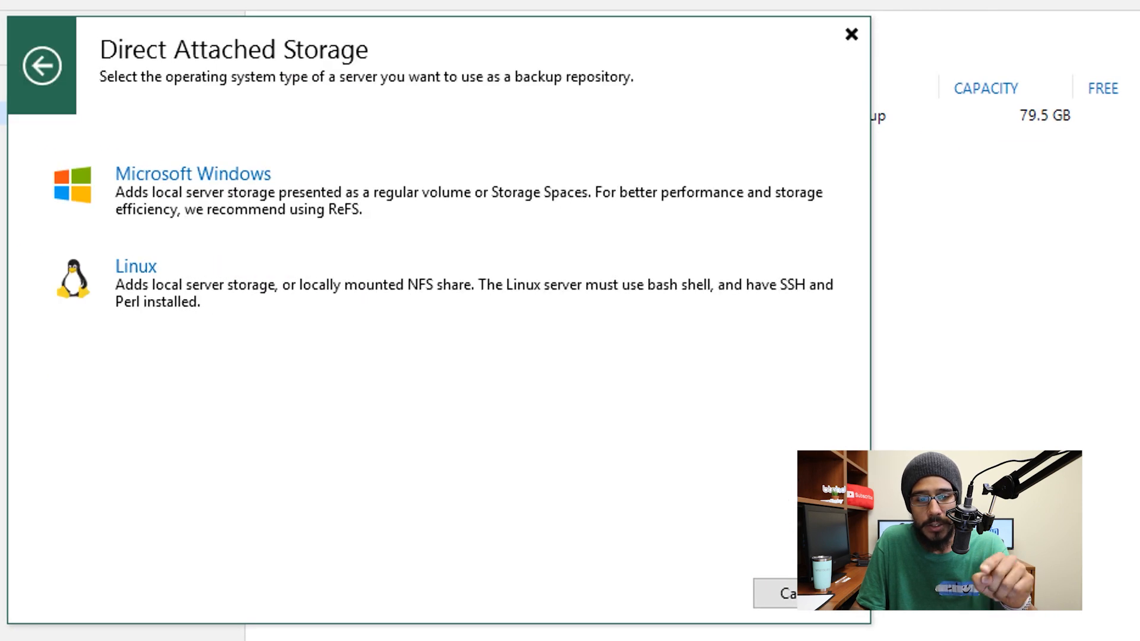
left_click(193, 174)
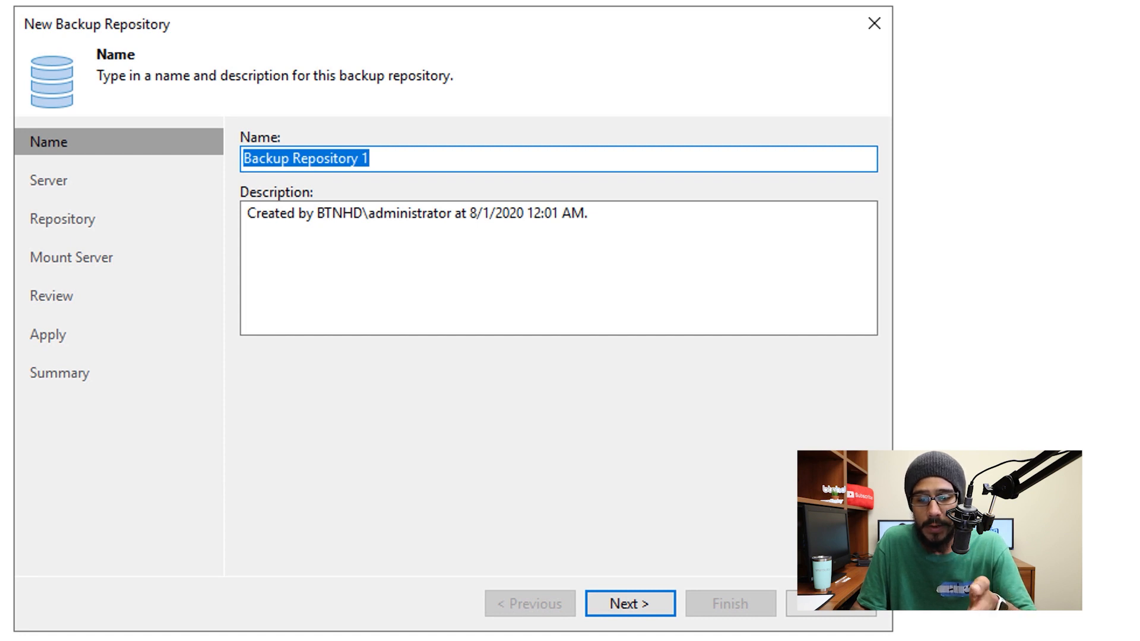
key("Return")
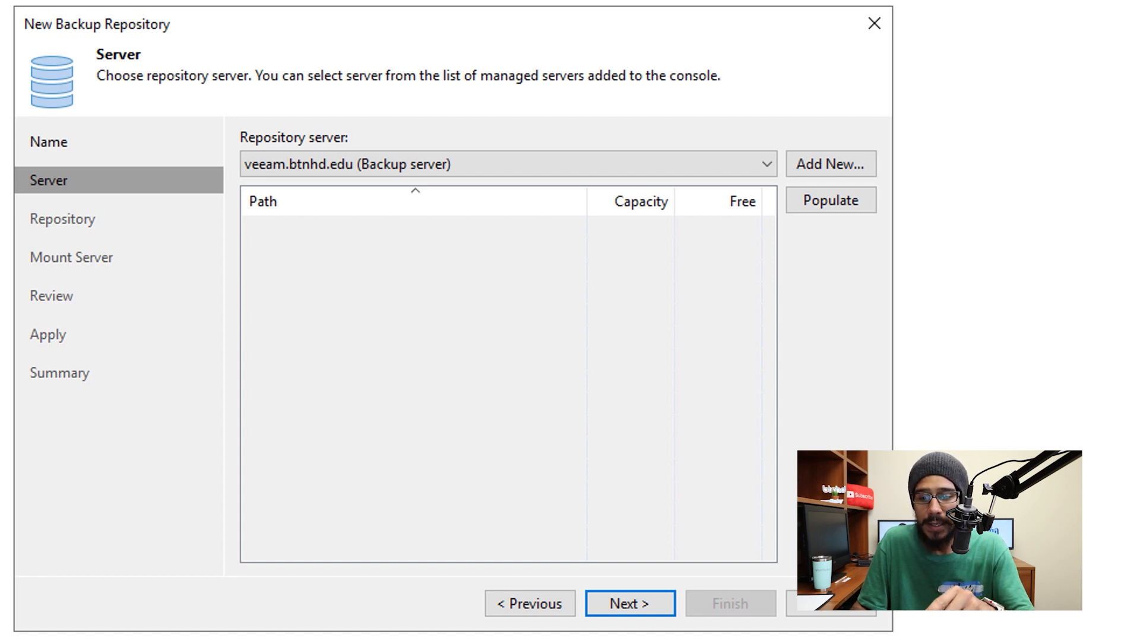
Place the repository on the E:\ volume of veeam.btnhd.edu in E:\Backups with 4 concurrent tasks, proceeding without fast cloning
left_click(832, 201)
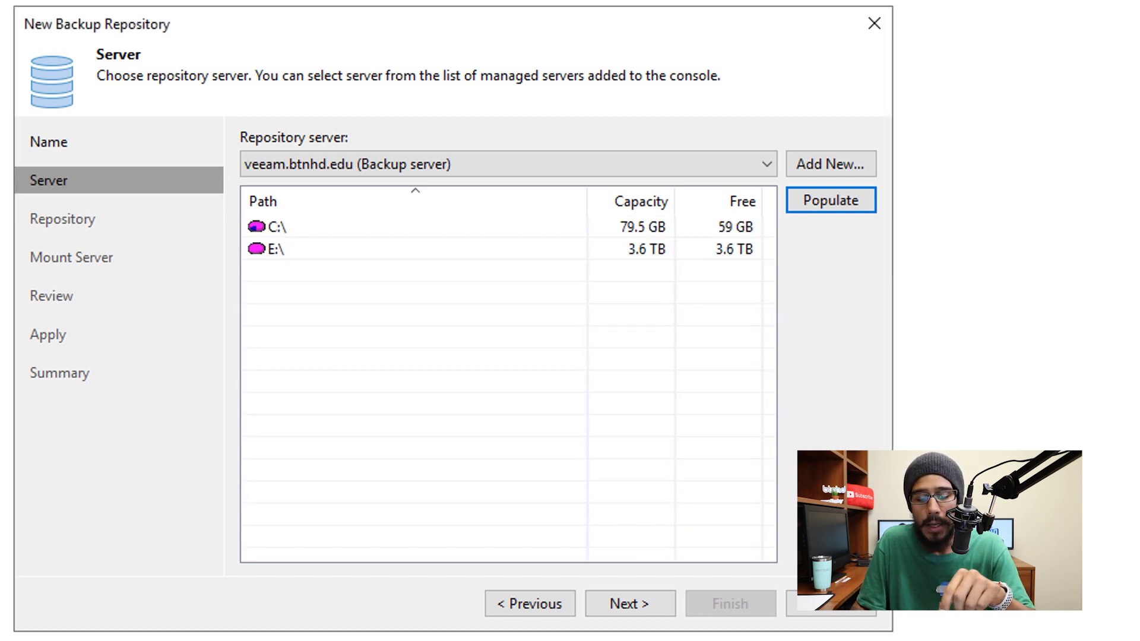
left_click(277, 249)
key("Return")
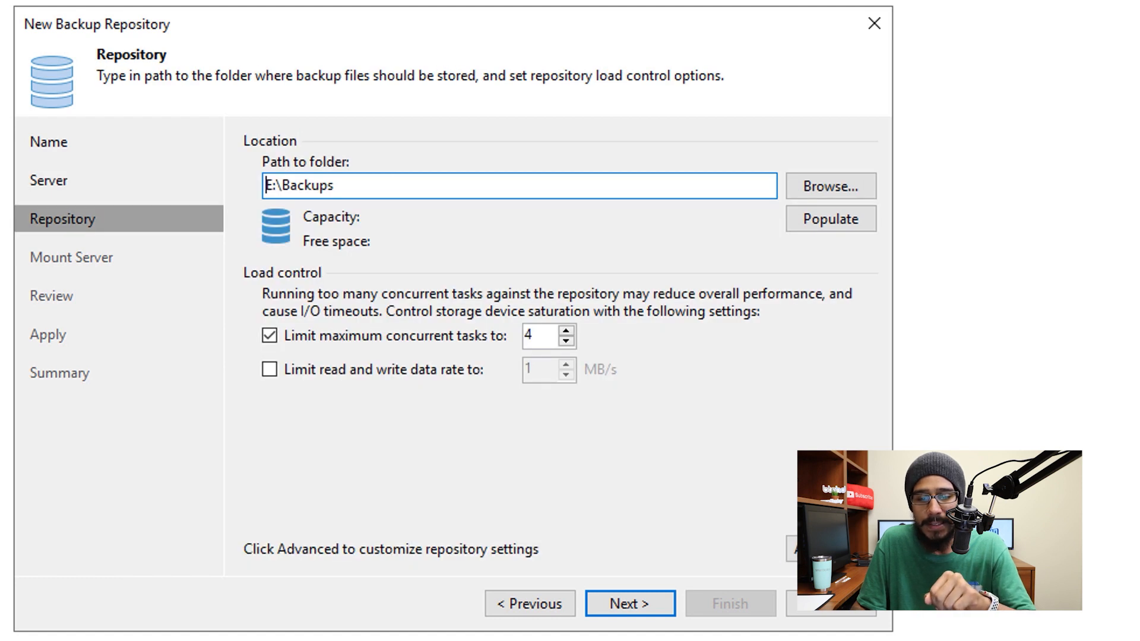
key("Return")
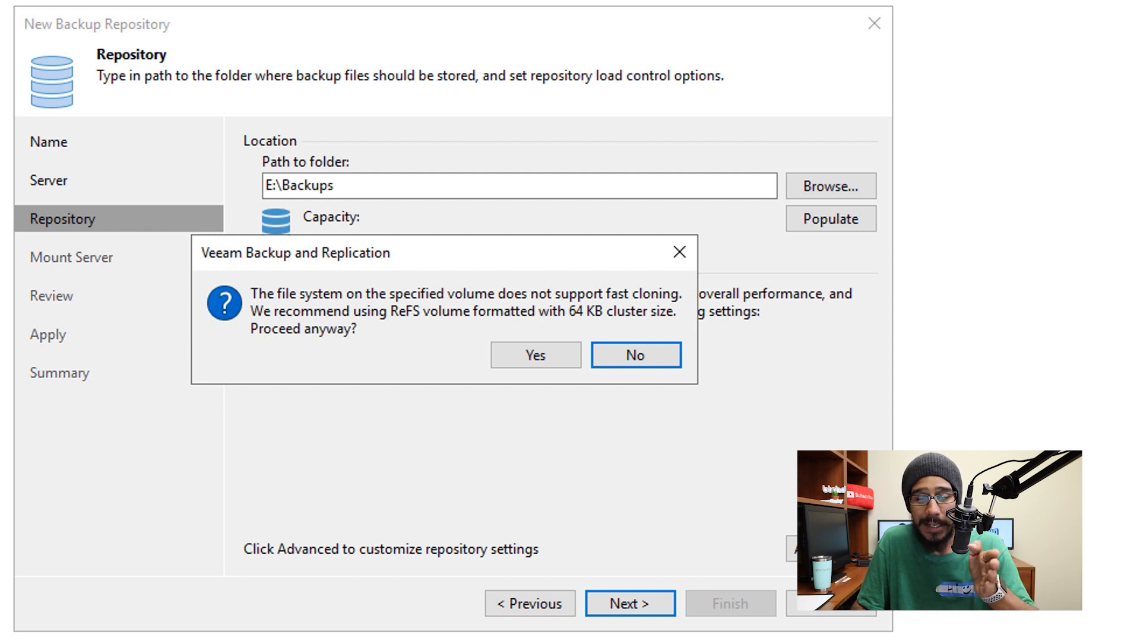
key("y")
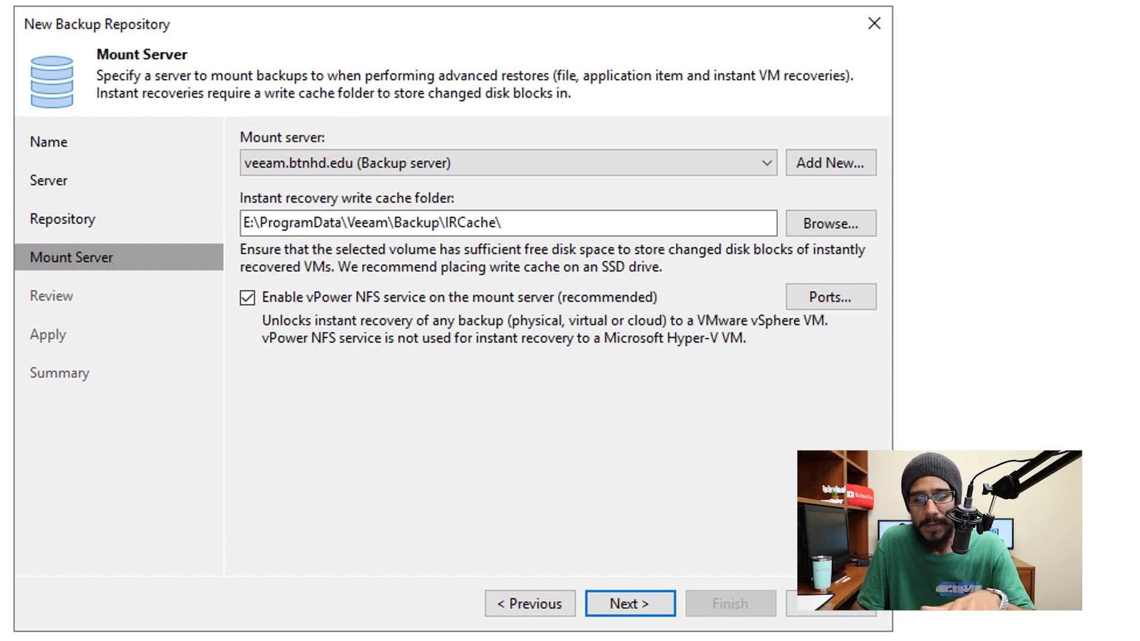
Accept the mount server with vPower NFS enabled, then apply the settings and finish creating the repository
key("Return")
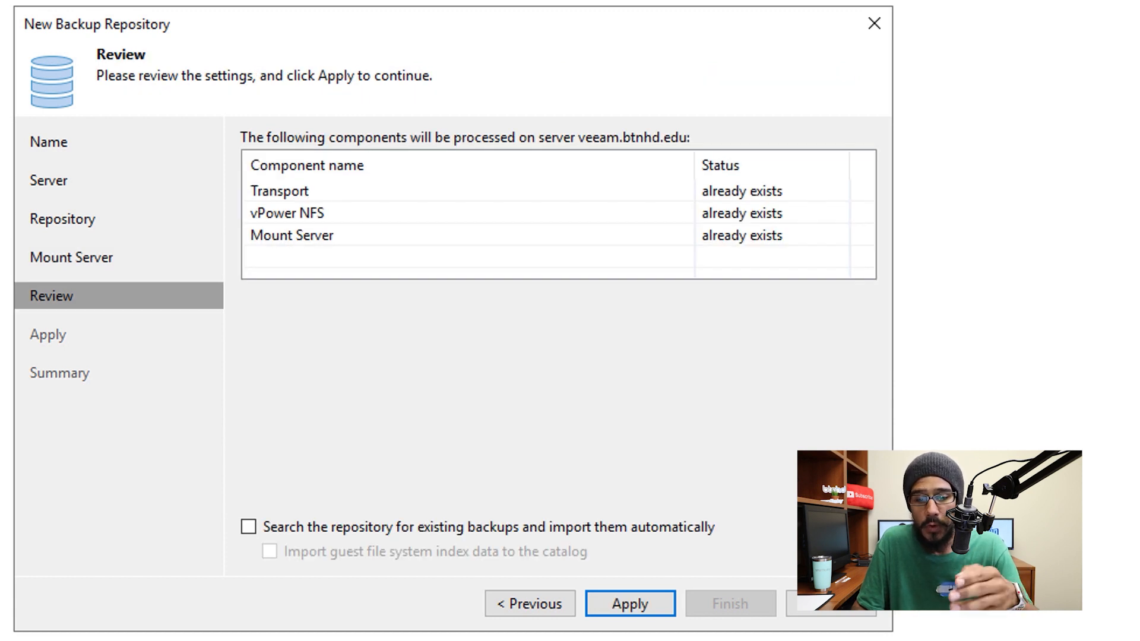
key("Return")
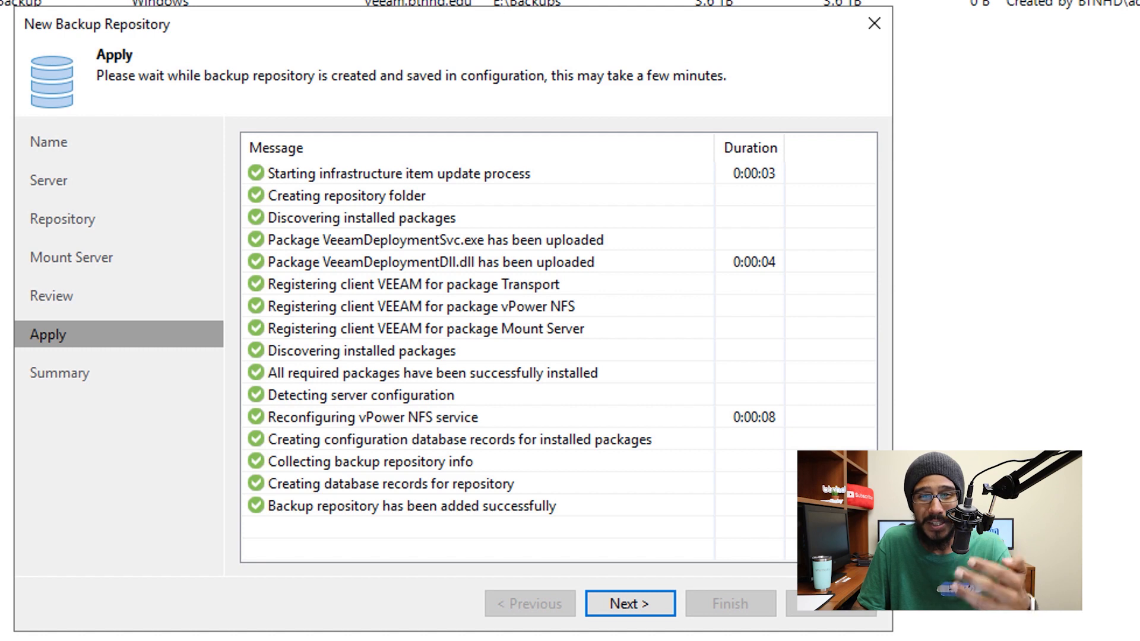
key("Return")
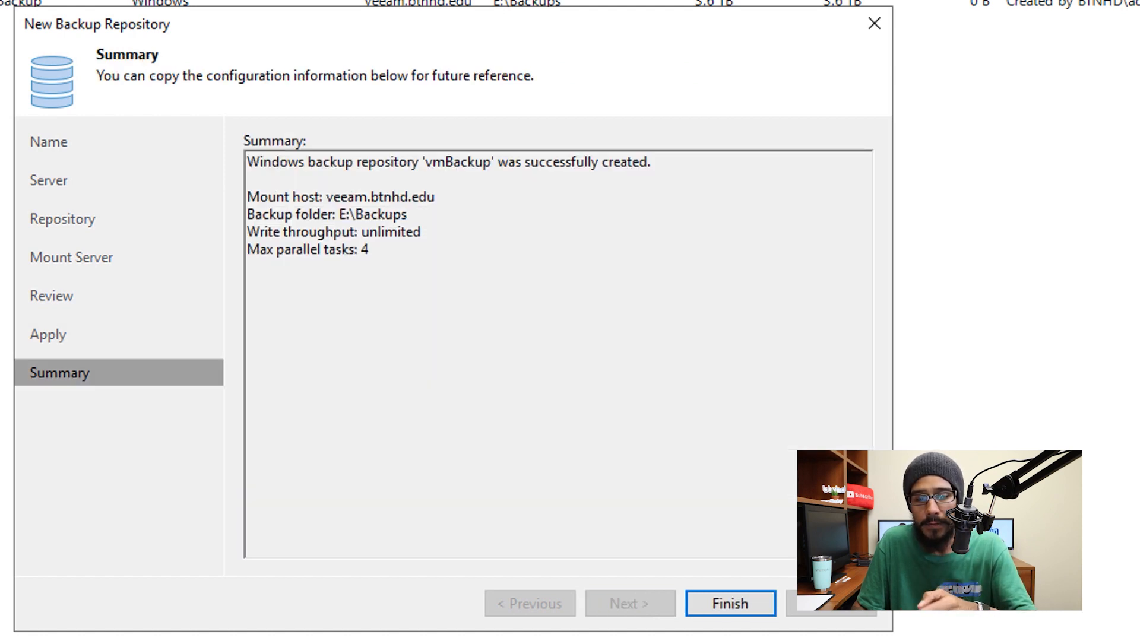
key("Return")
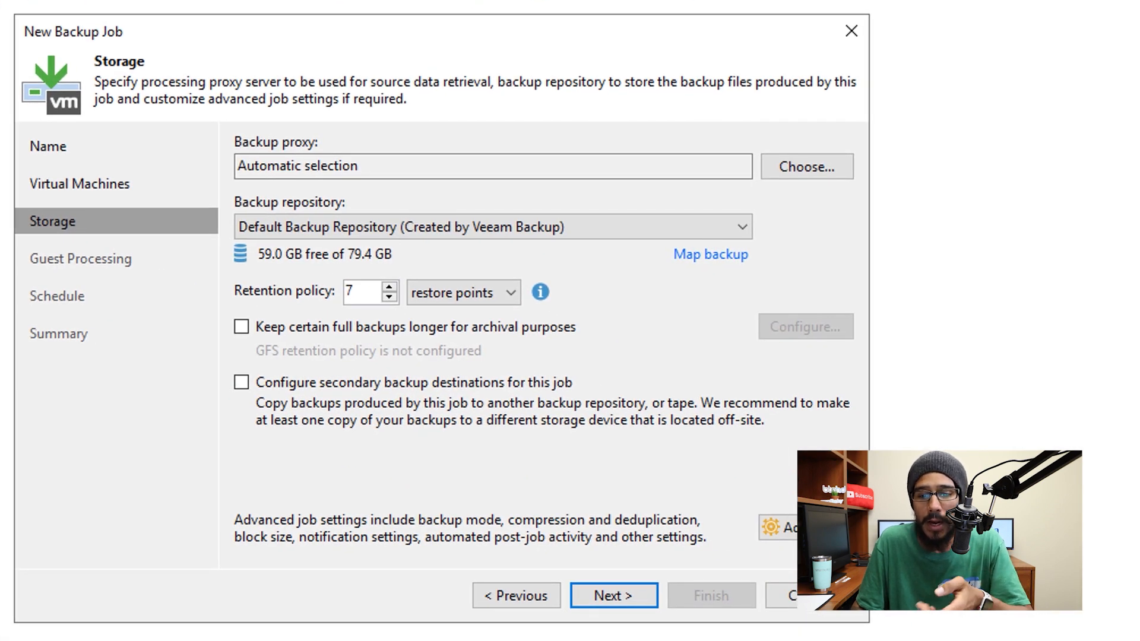
Choose vmBackup as the backup job's repository
left_click(743, 226)
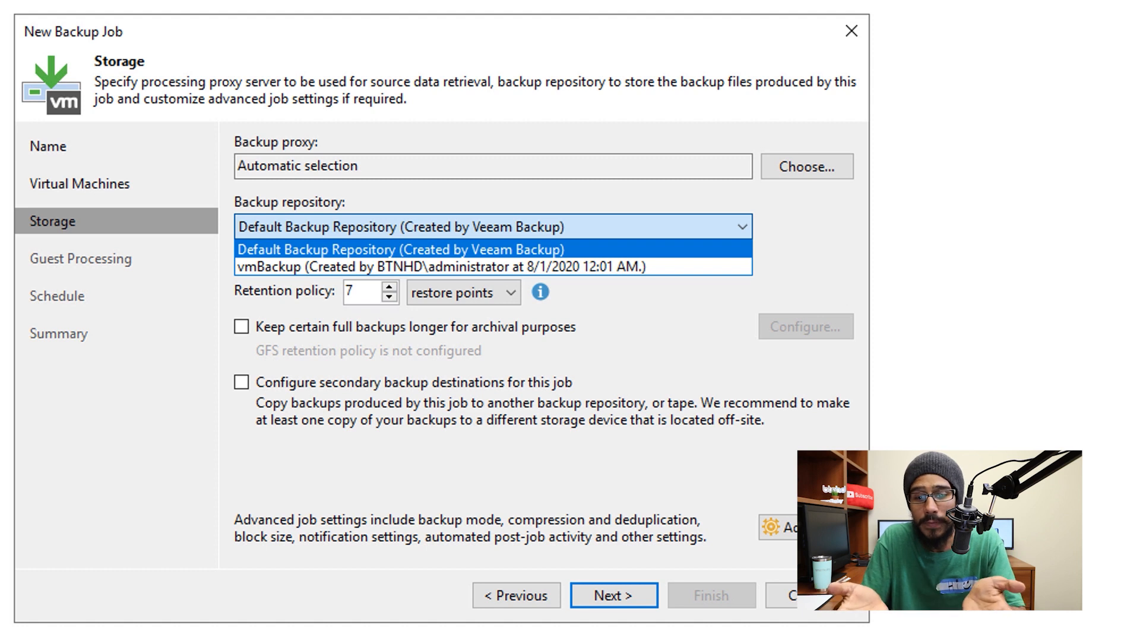
left_click(442, 267)
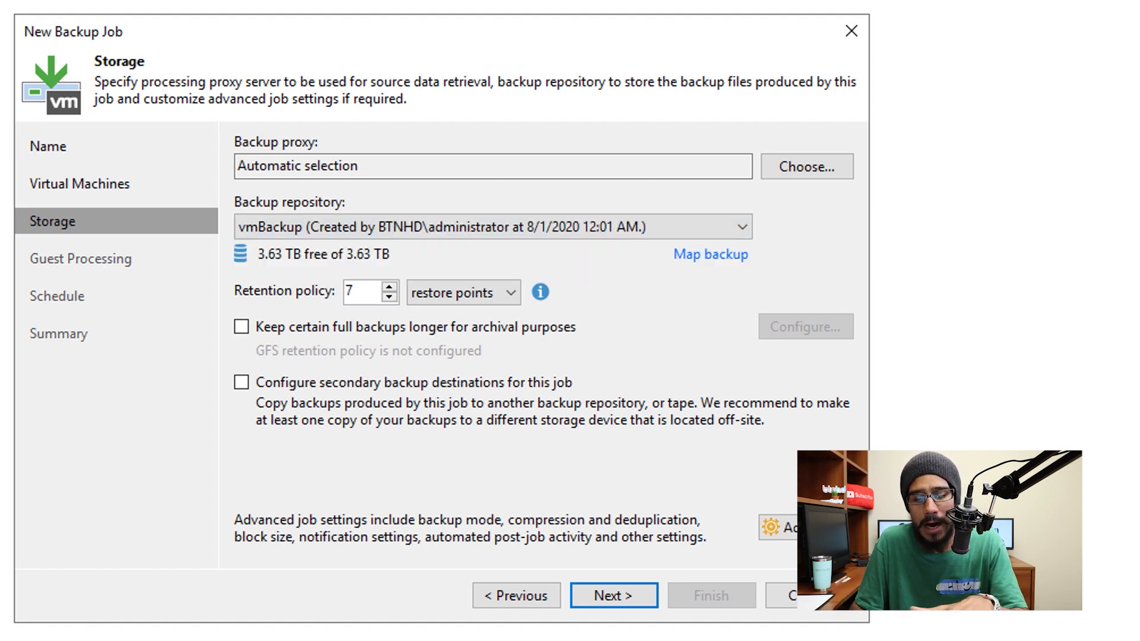
Review the job's advanced backup, maintenance, storage, notification, vSphere, integration and script settings, keeping the defaults
left_click(778, 527)
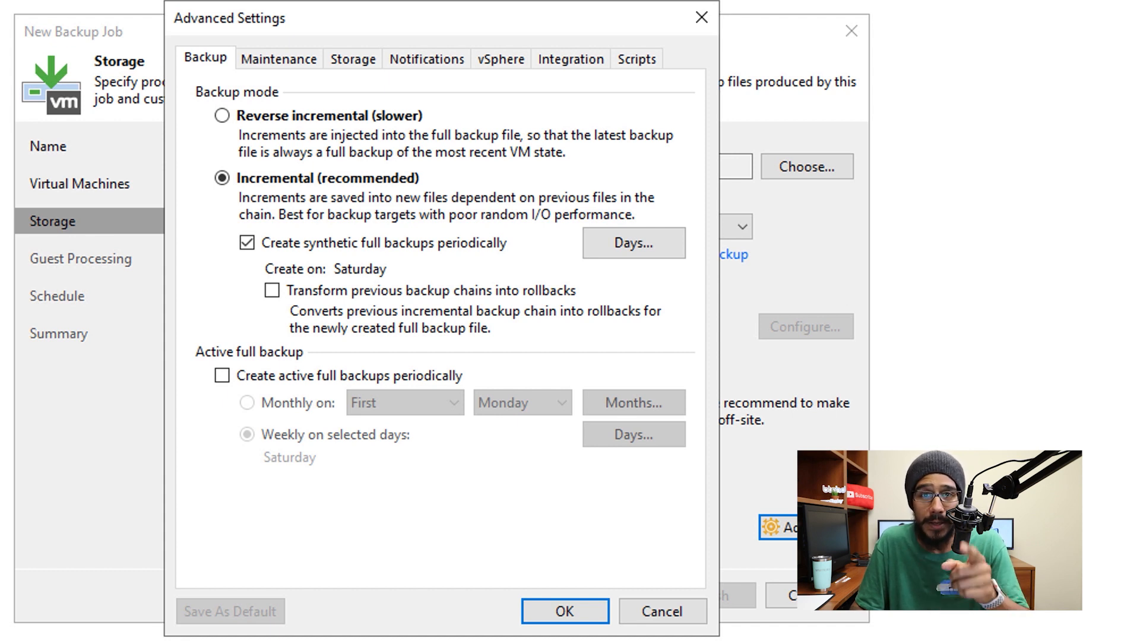
left_click(279, 58)
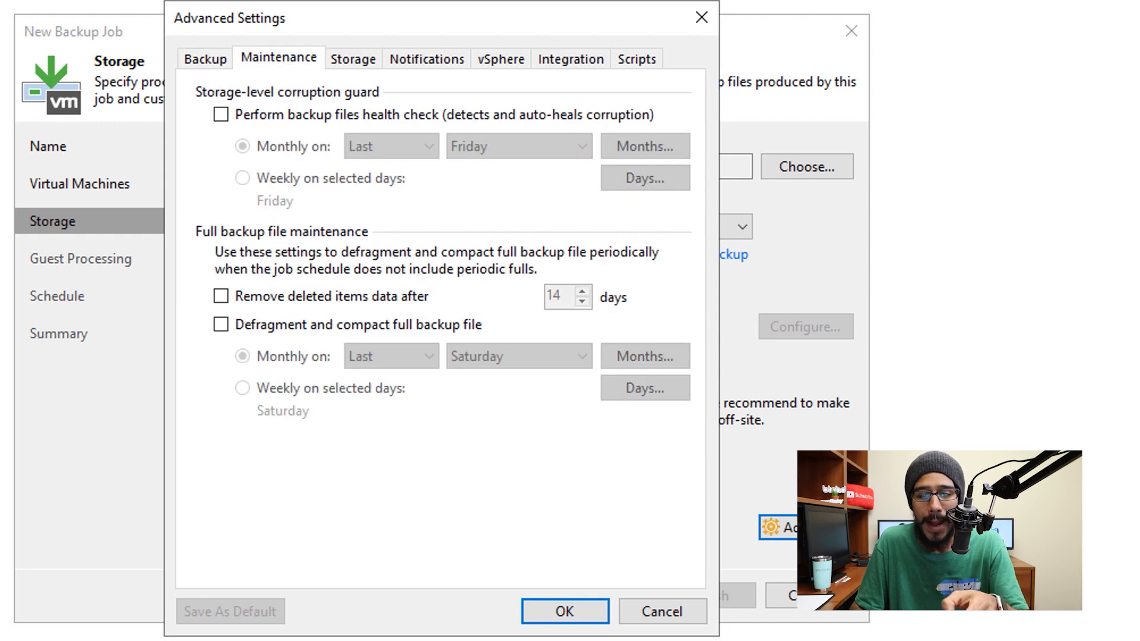
left_click(352, 59)
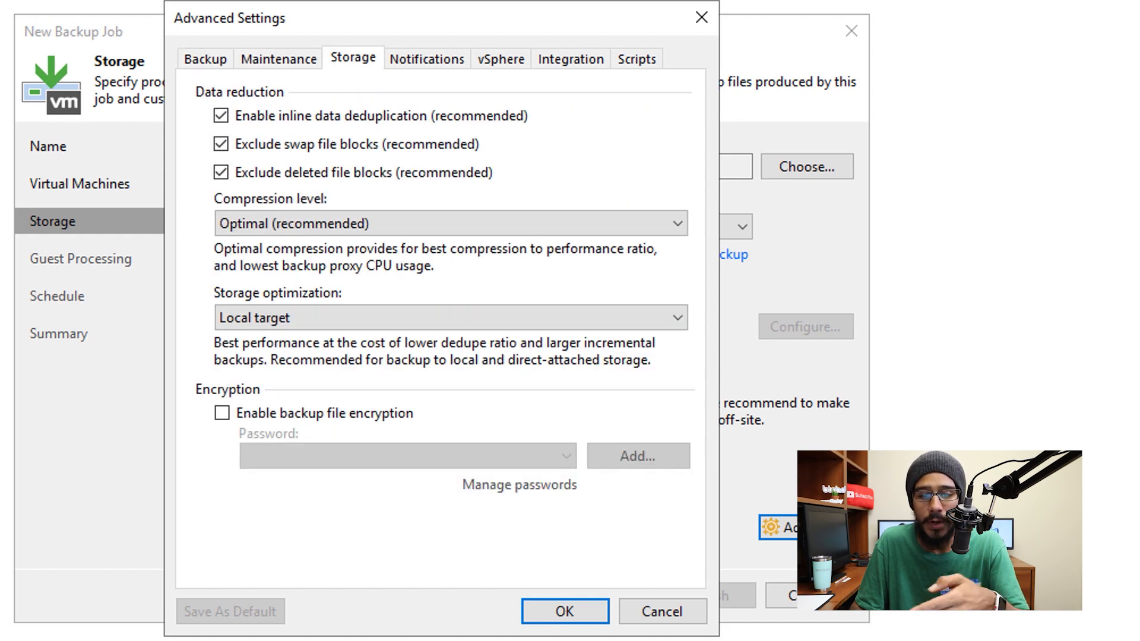
left_click(426, 59)
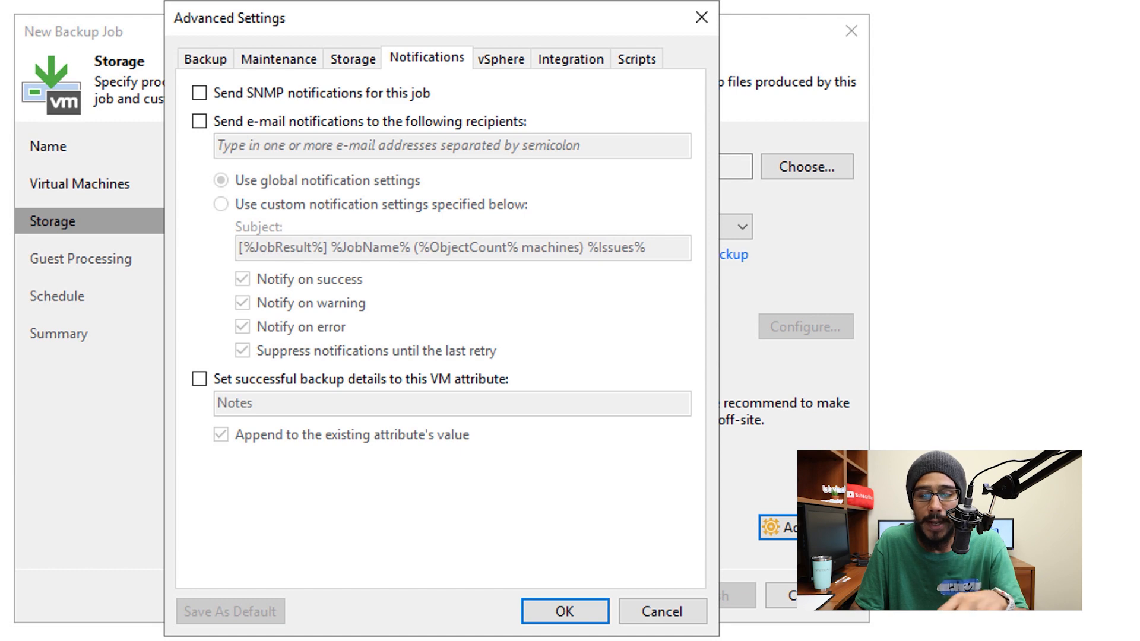
left_click(501, 59)
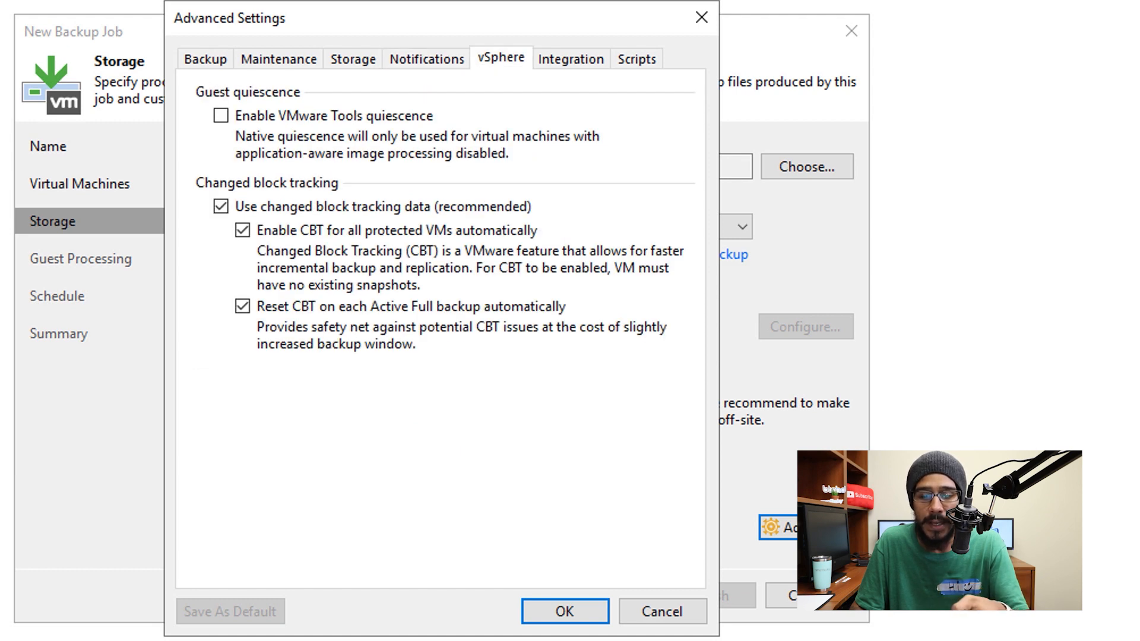
left_click(570, 59)
left_click(636, 59)
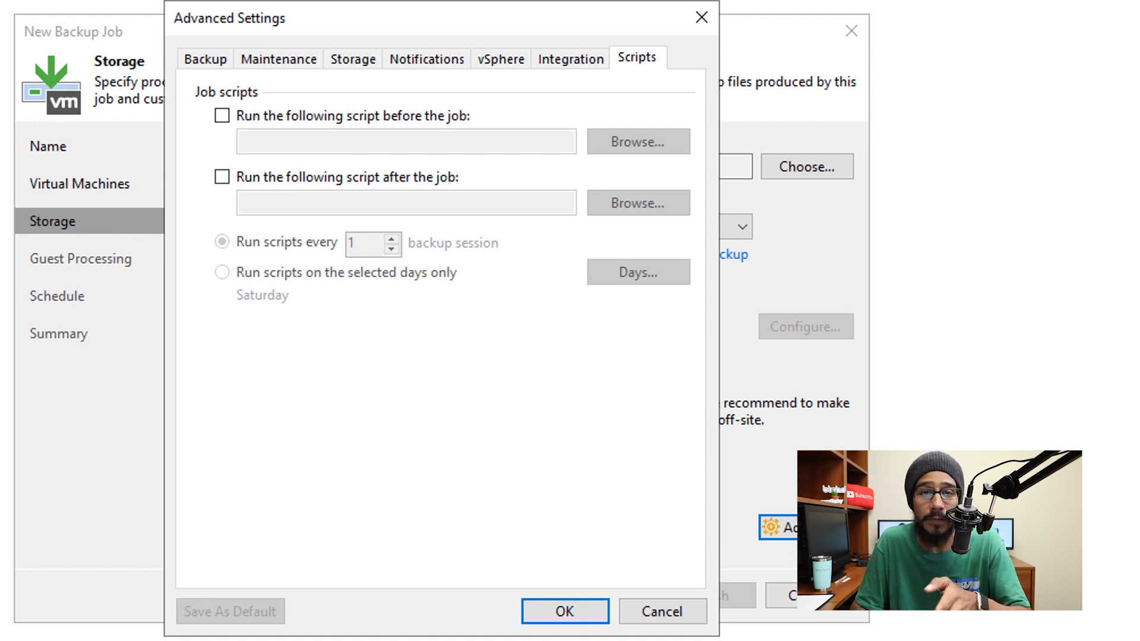
key("Return")
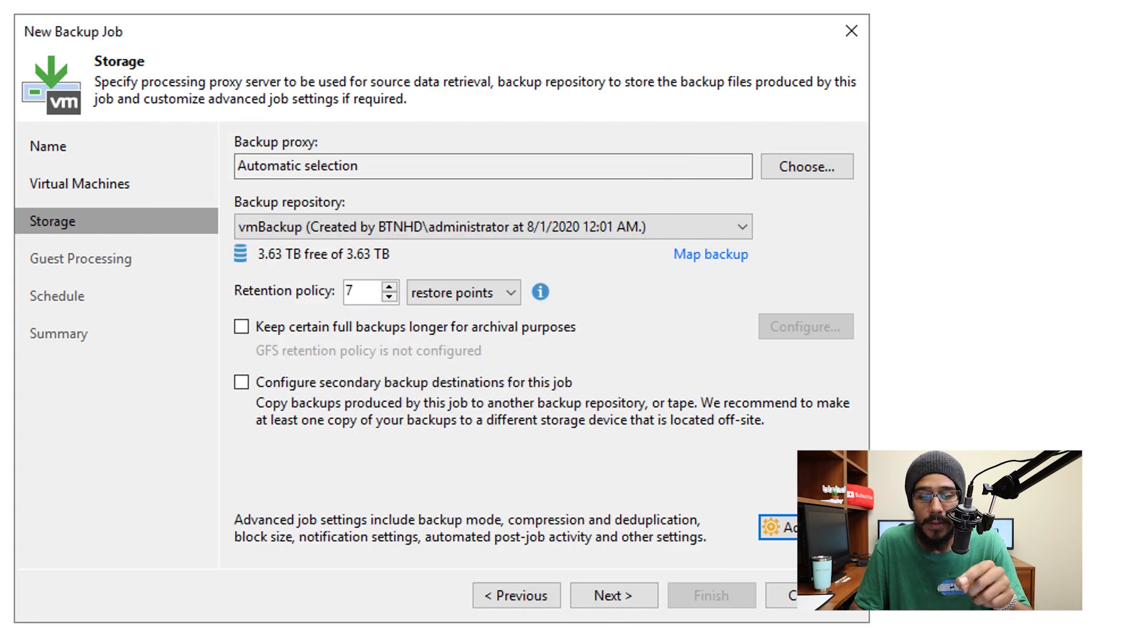
Leave guest processing disabled, complete the backup job and have it run immediately on finishing
key("alt+n")
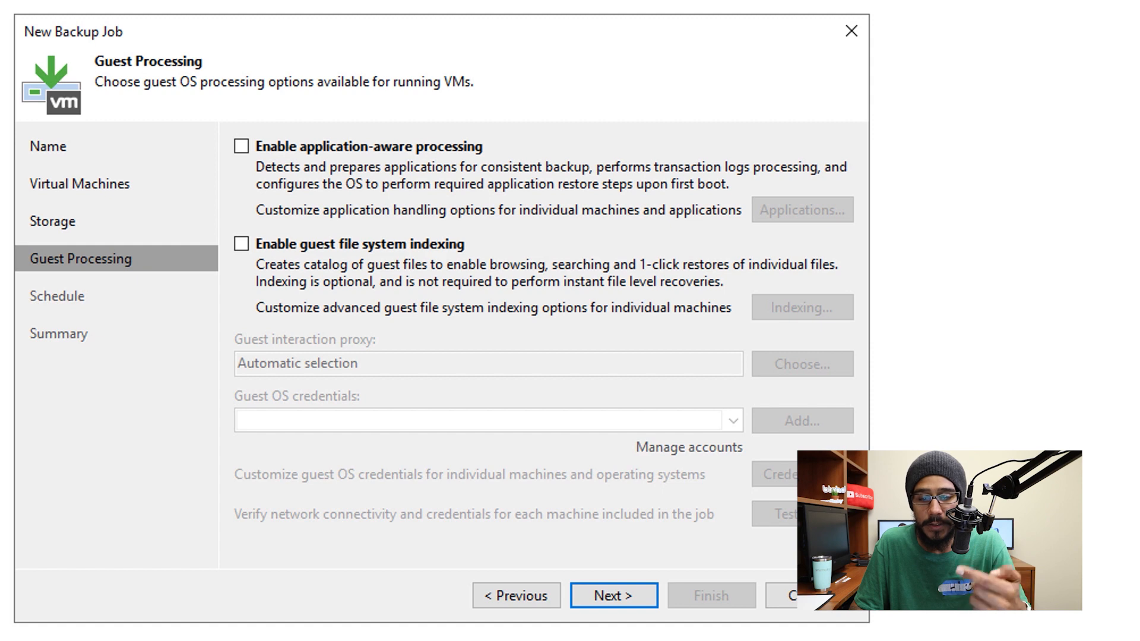
key("alt+n")
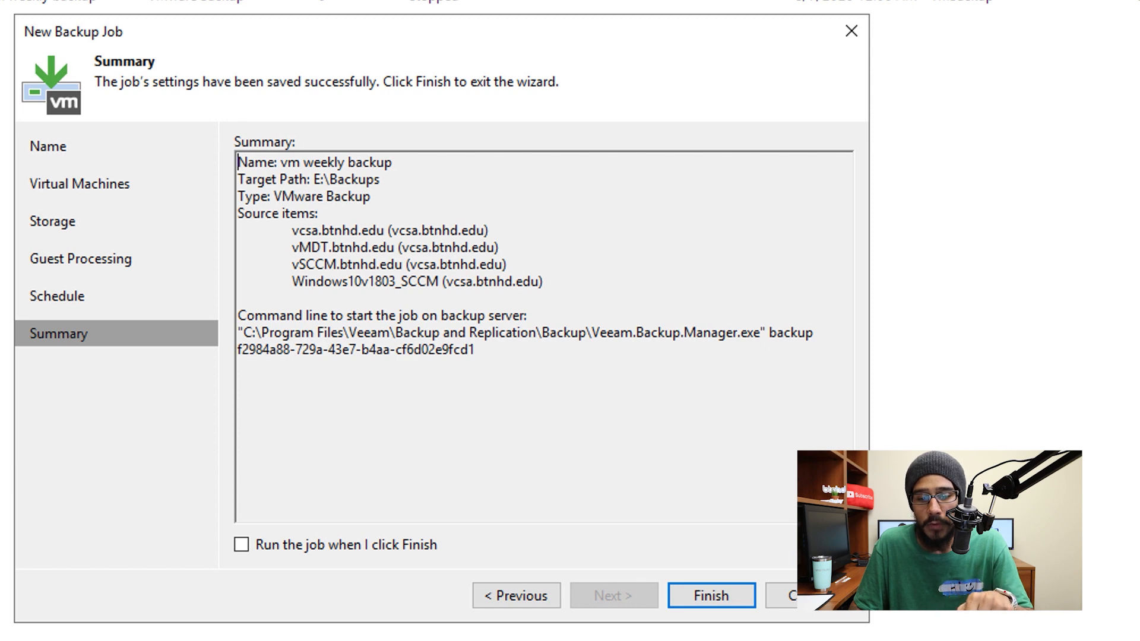
left_click(241, 545)
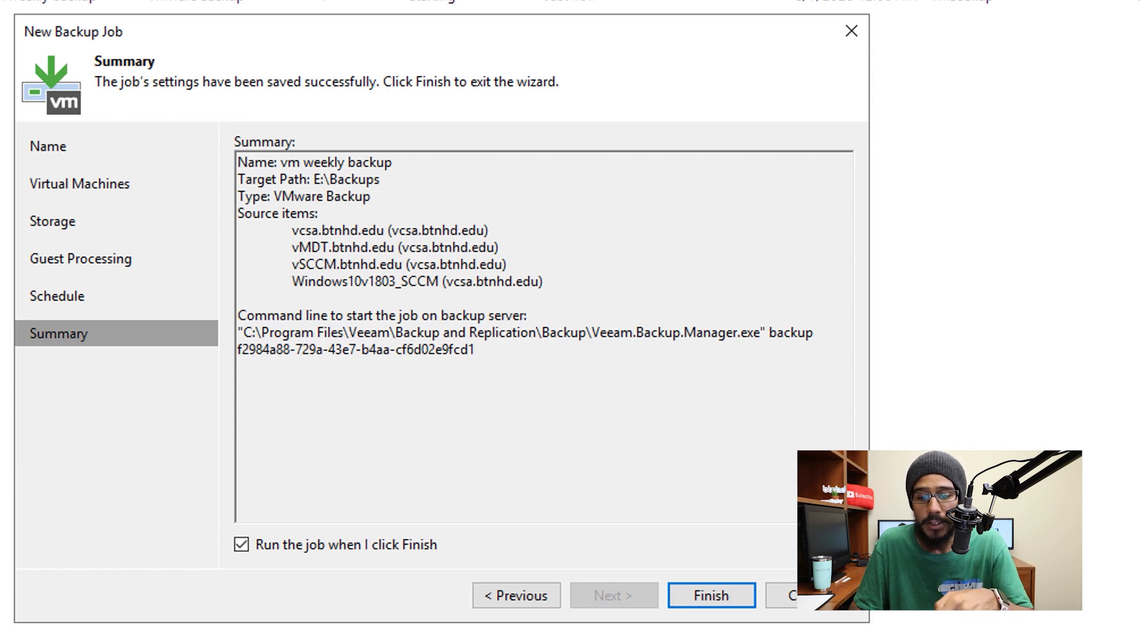
left_click(712, 595)
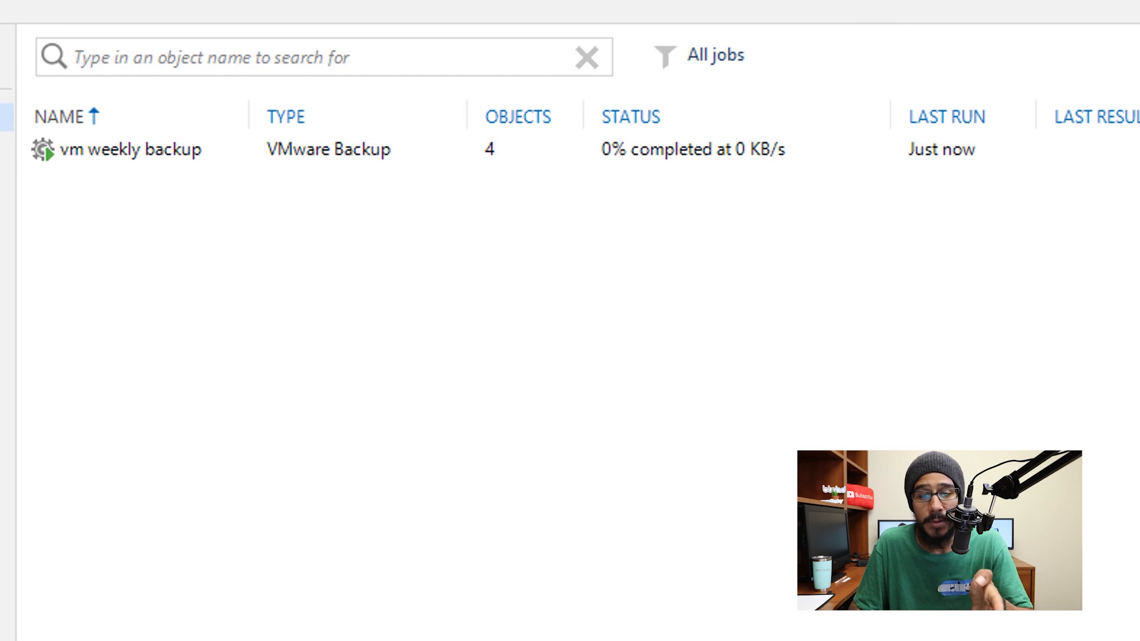